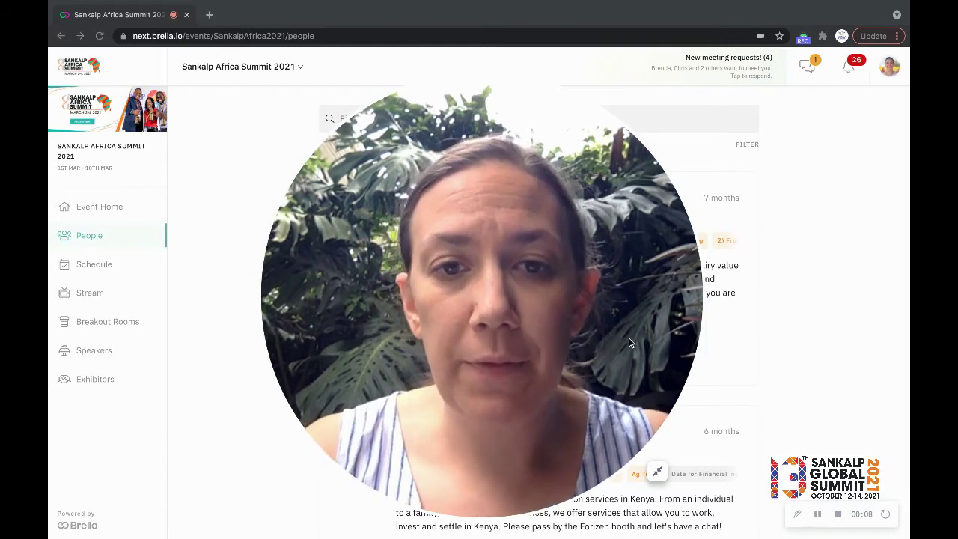
Open your full attendee profile and scroll through its introduction, networking topics and investment interests
left_click(657, 472)
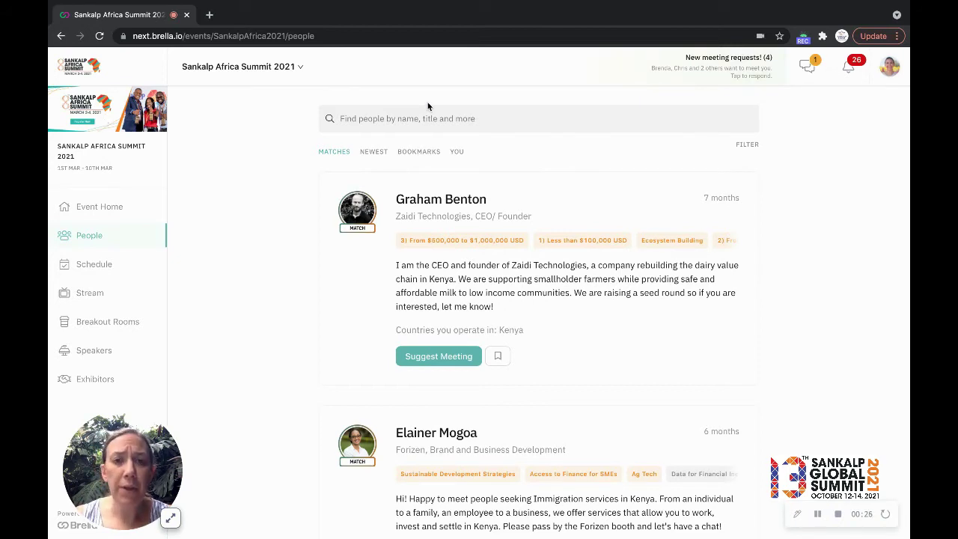
left_click(454, 155)
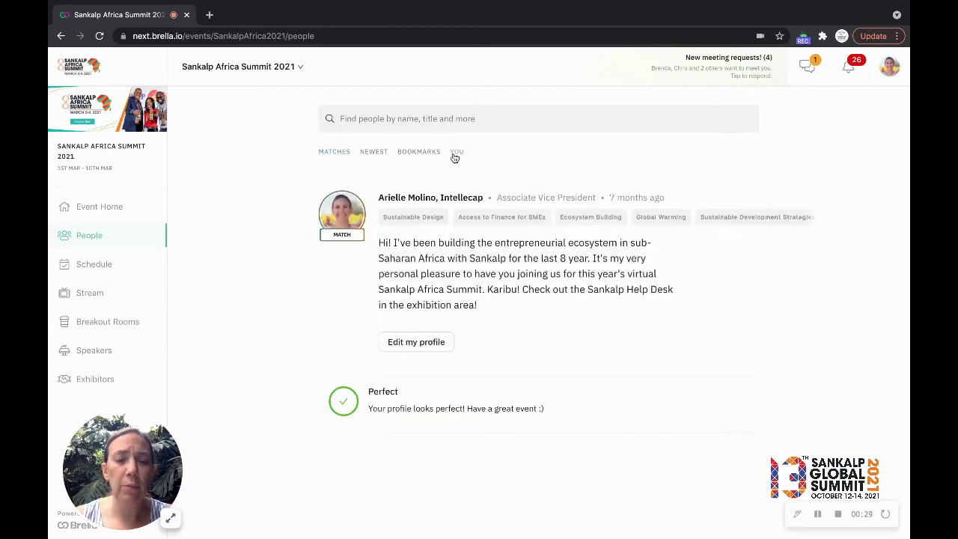
left_click(429, 344)
scroll(428, 347, "down", 3)
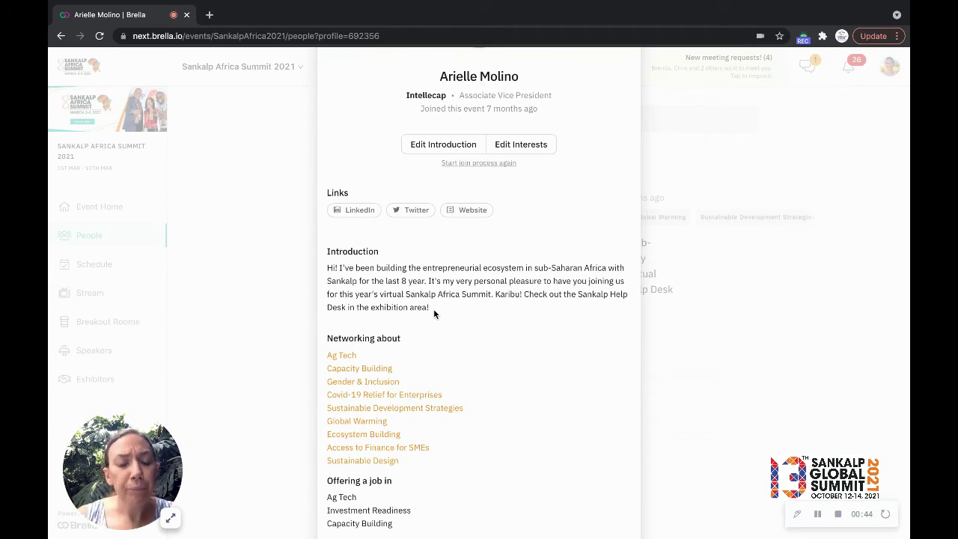
scroll(433, 313, "down", 2)
scroll(442, 284, "up", 1)
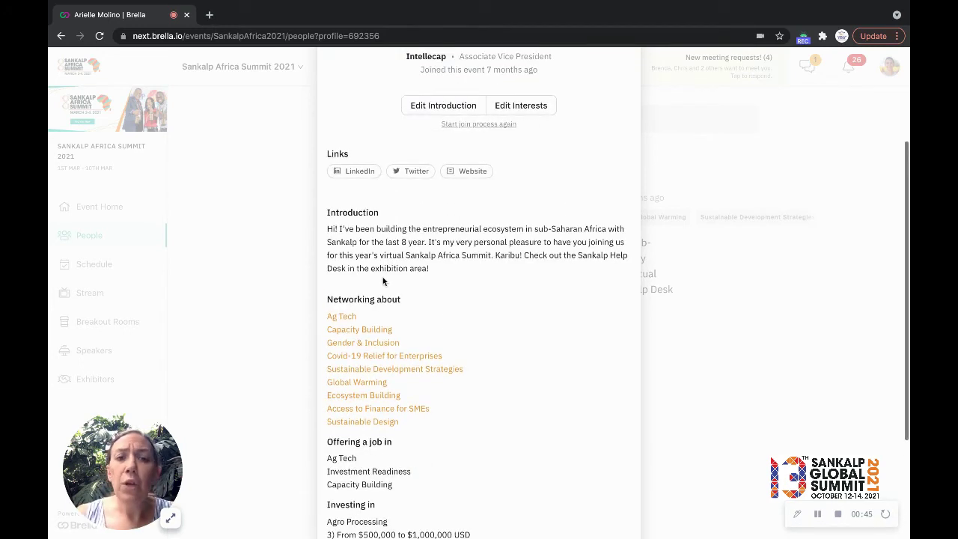
Open Interest selection and scroll through the categories, including Investment Readiness and ticket sizes up to $1,000,000 USD
left_click(515, 106)
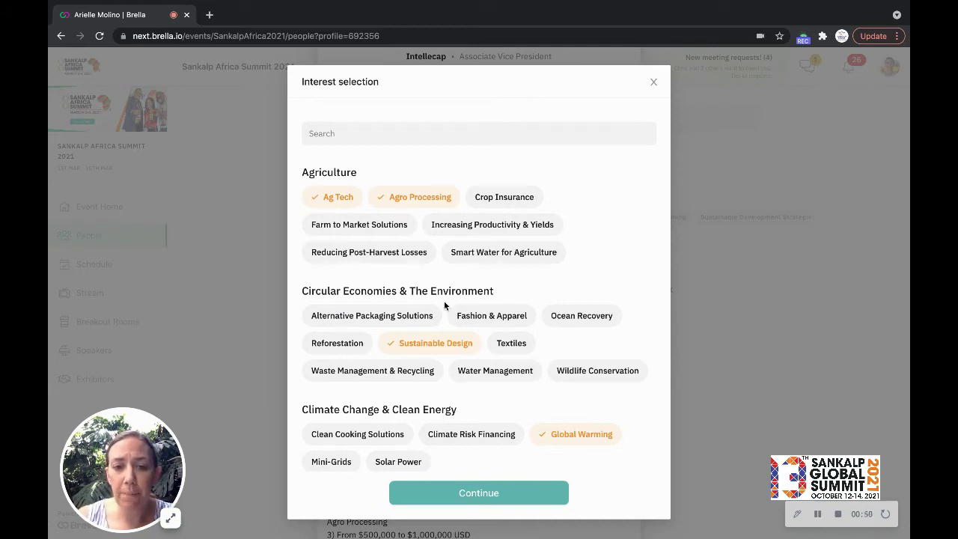
scroll(445, 305, "down", 3)
scroll(444, 305, "down", 4)
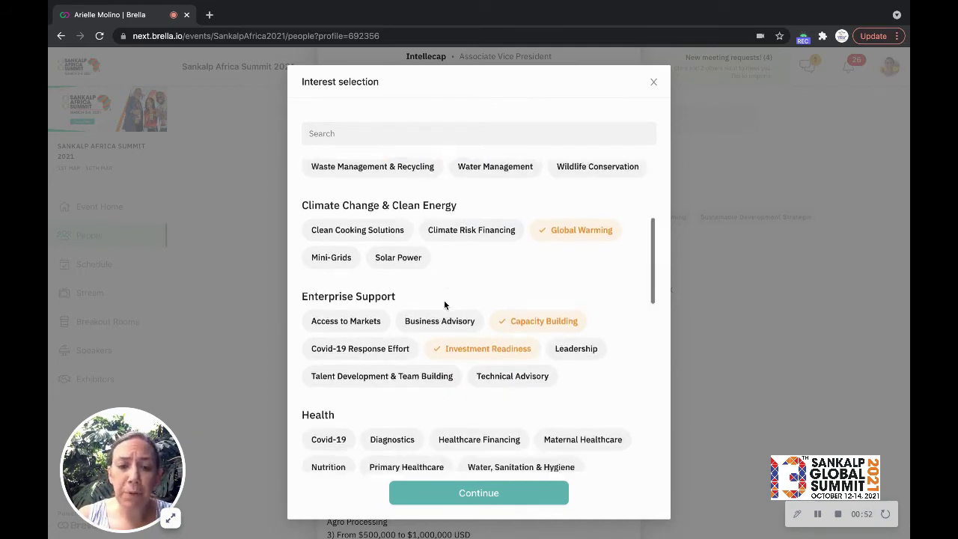
scroll(444, 306, "down", 2)
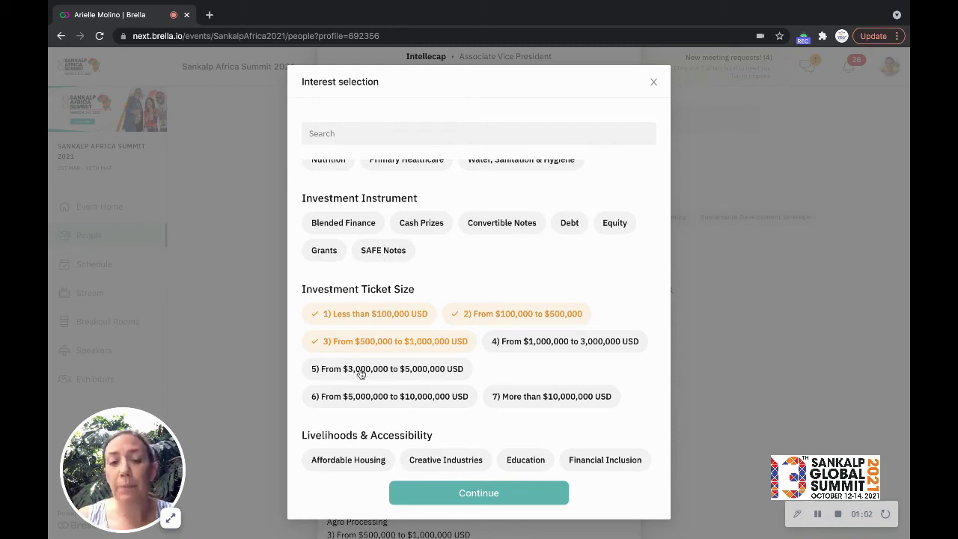
scroll(456, 371, "up", 3)
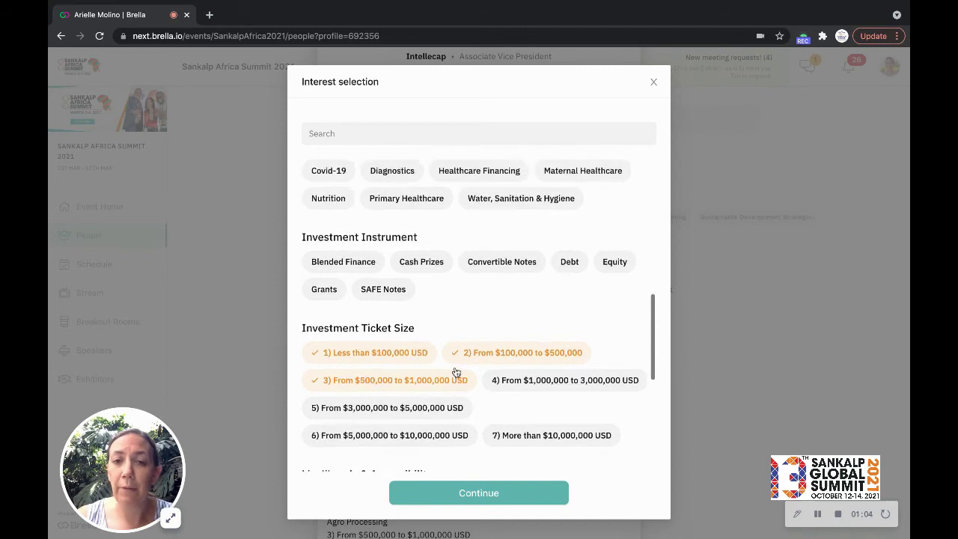
scroll(455, 372, "up", 1)
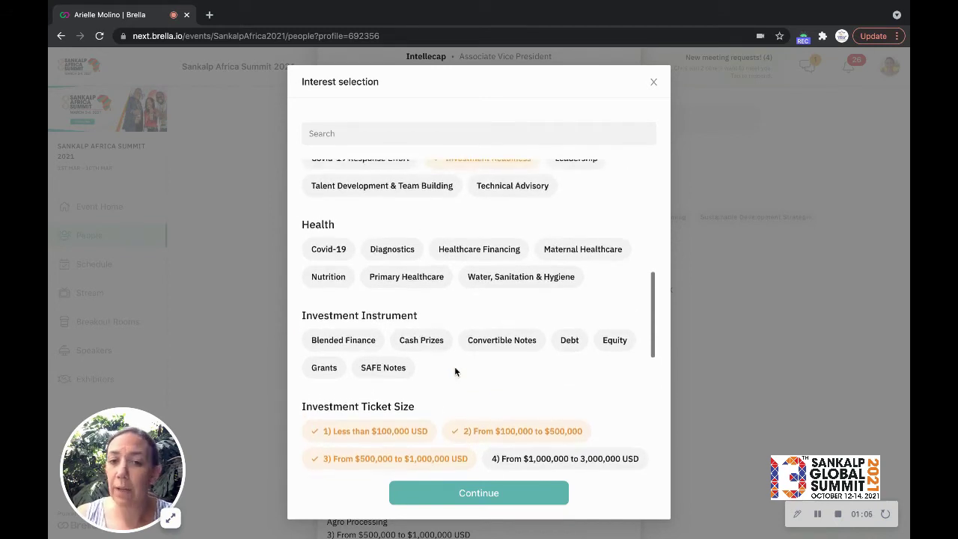
scroll(455, 371, "up", 1)
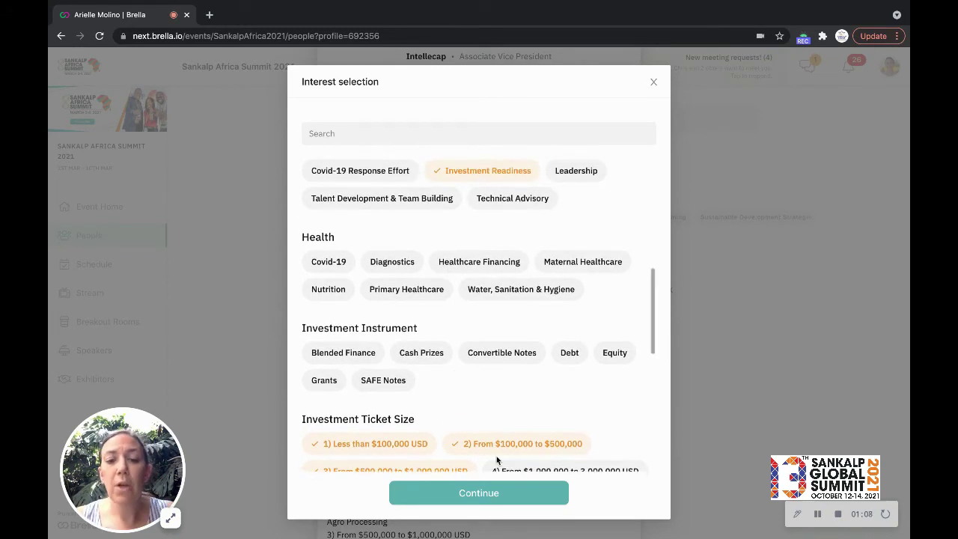
Save the interest selections, close your profile panel and return to the Matches list
left_click(506, 493)
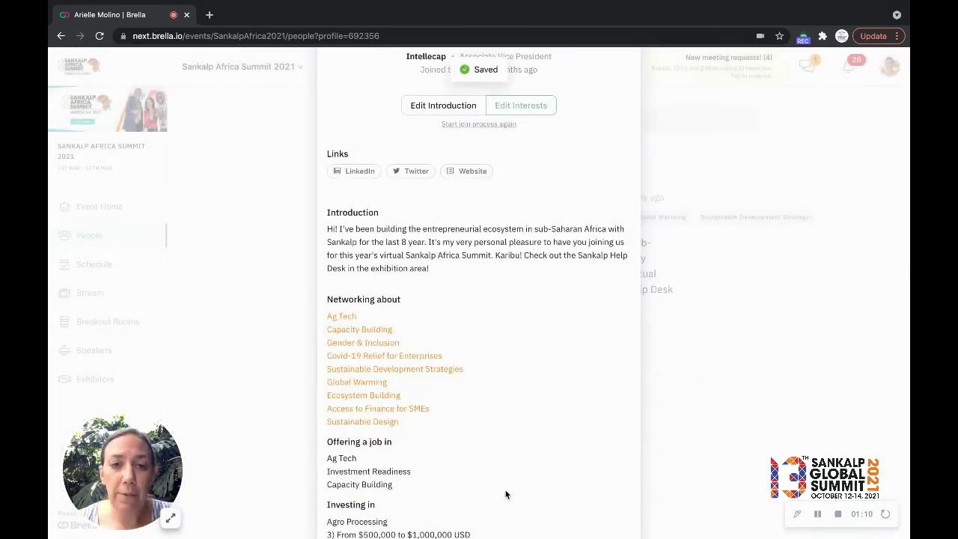
scroll(508, 313, "up", 3)
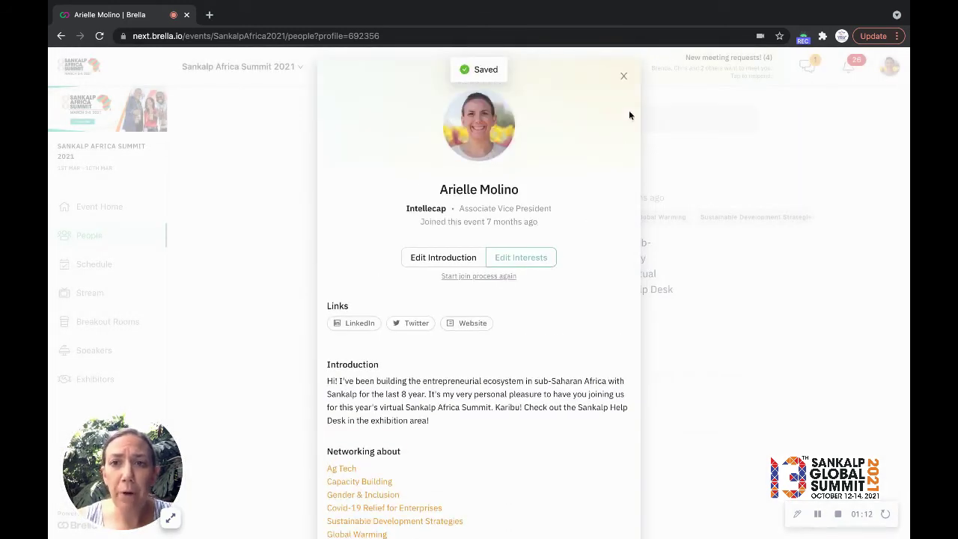
left_click(623, 80)
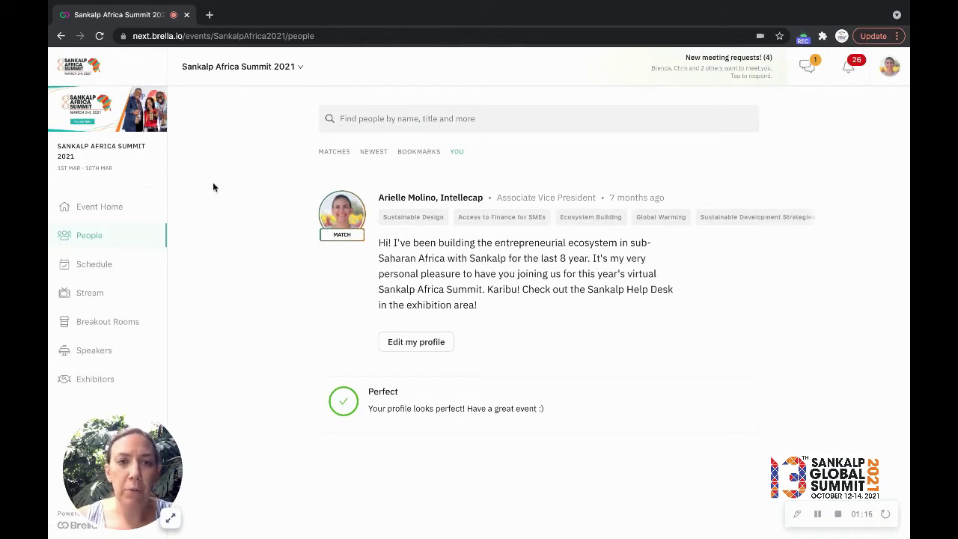
left_click(334, 154)
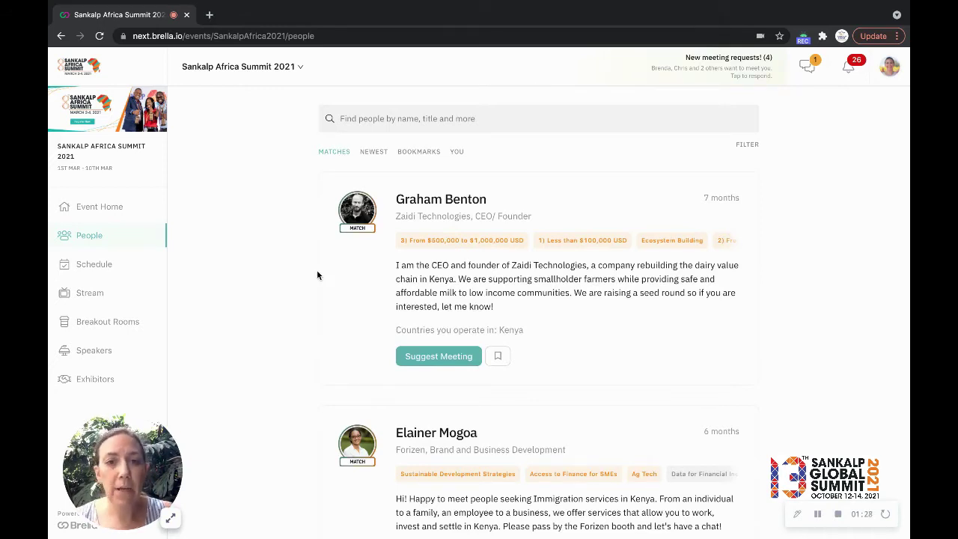
Open the Zaidi Technologies founder's profile, read the seed-round and investment details, then close it
left_click(470, 199)
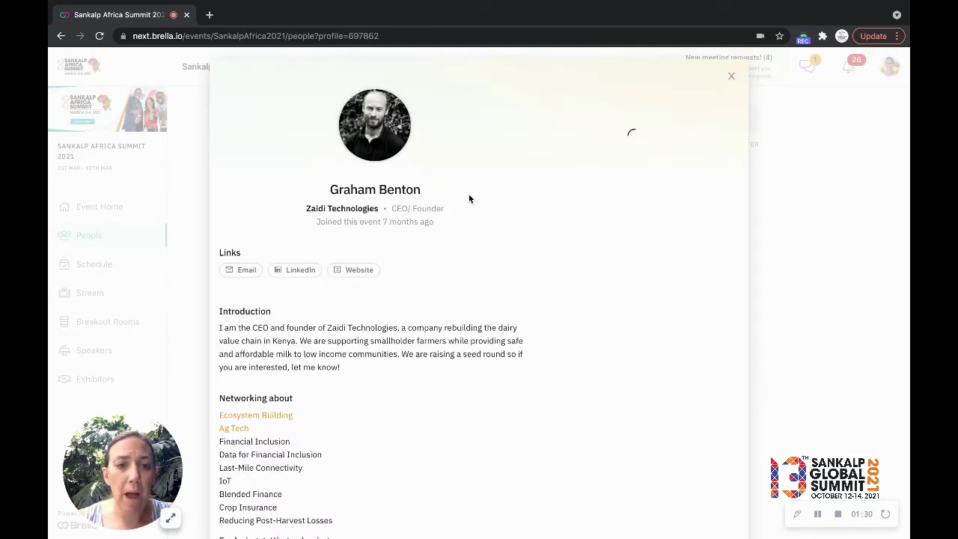
scroll(469, 194, "down", 3)
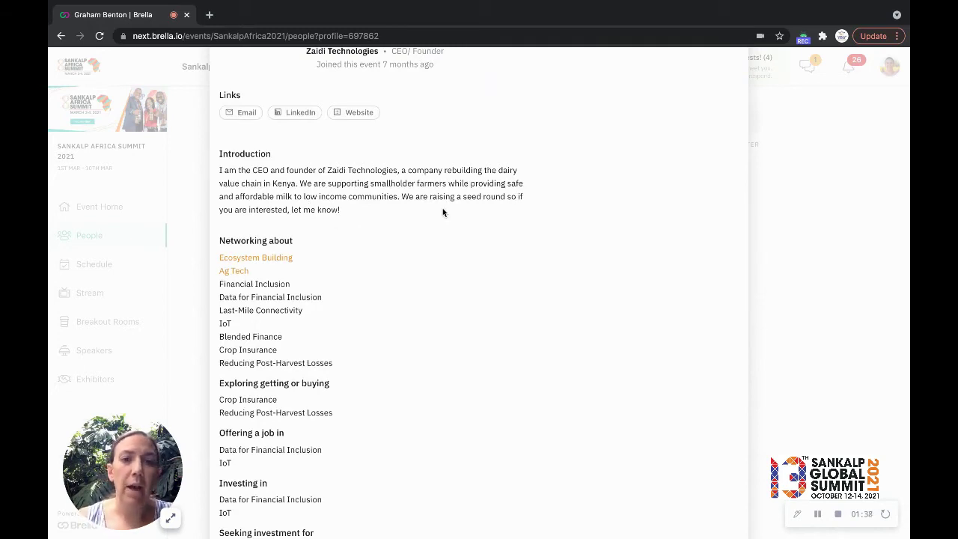
left_click_drag(401, 196, 421, 216)
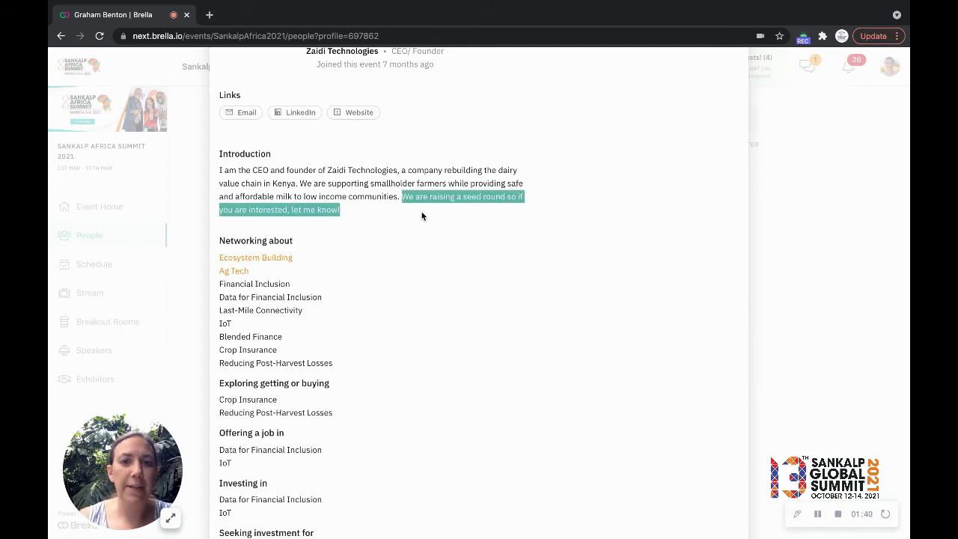
left_click(421, 216)
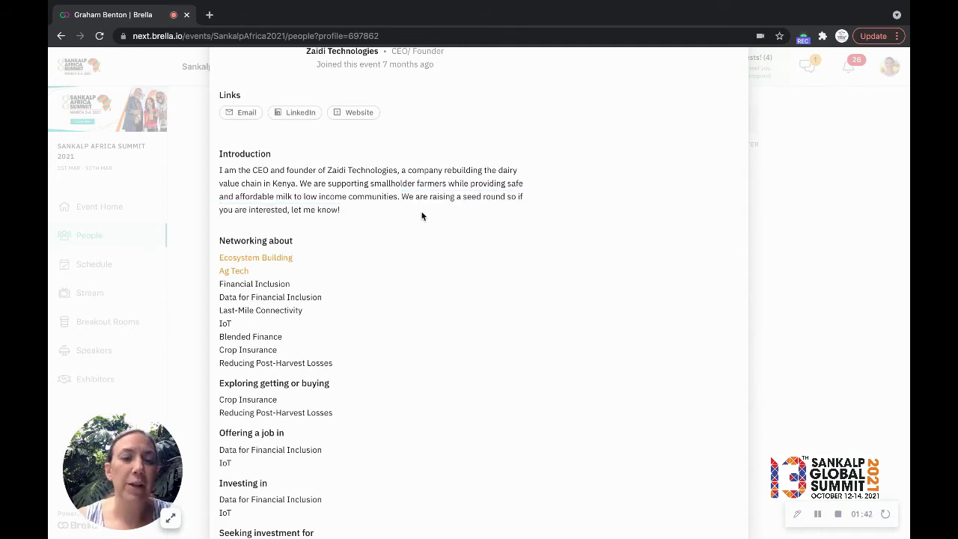
scroll(422, 216, "down", 3)
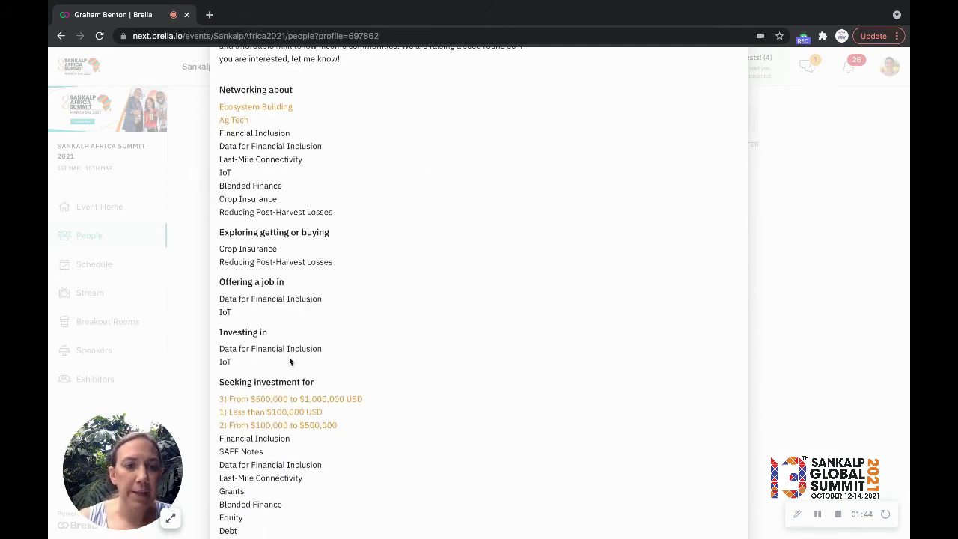
scroll(289, 362, "down", 2)
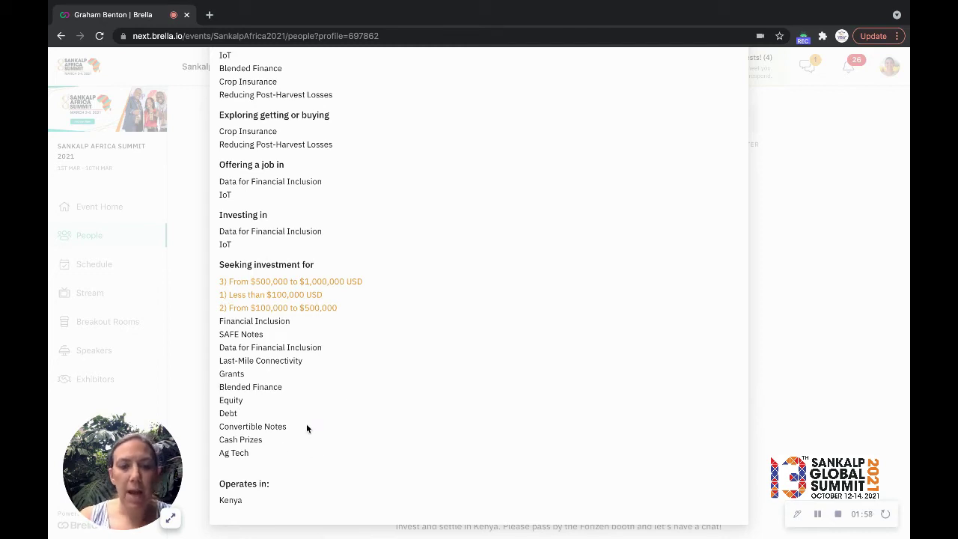
scroll(410, 344, "up", 6)
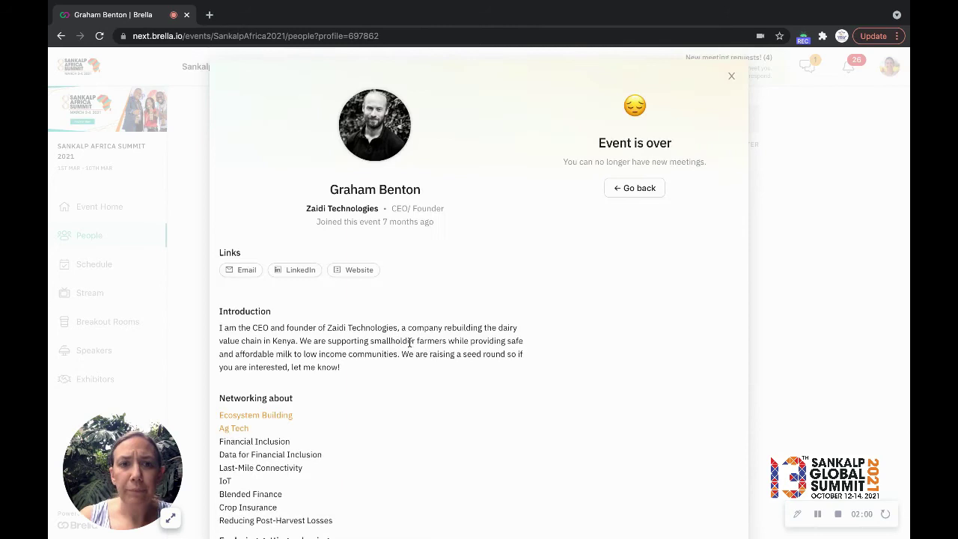
left_click(732, 76)
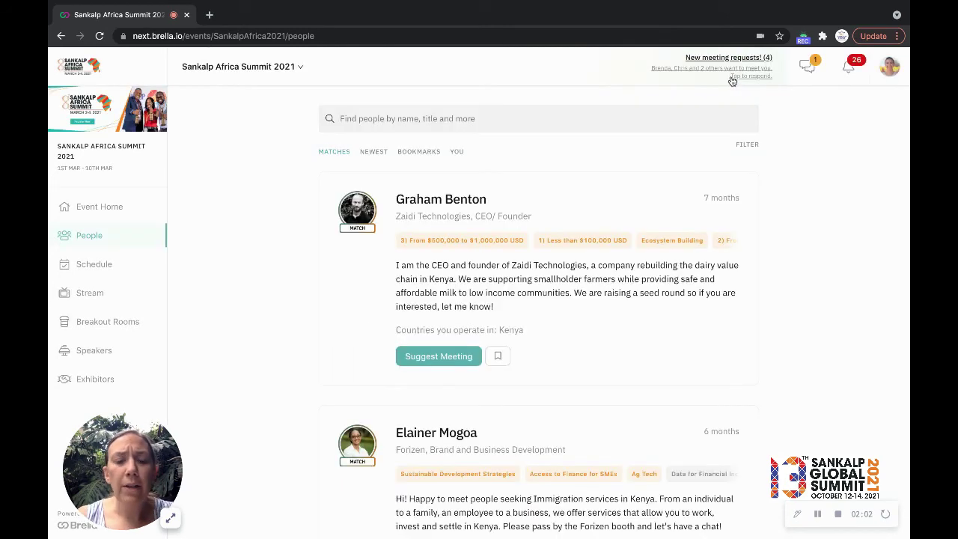
Bookmark the Zaidi Technologies founder, check them under Bookmarks, then return to Matches
left_click(498, 357)
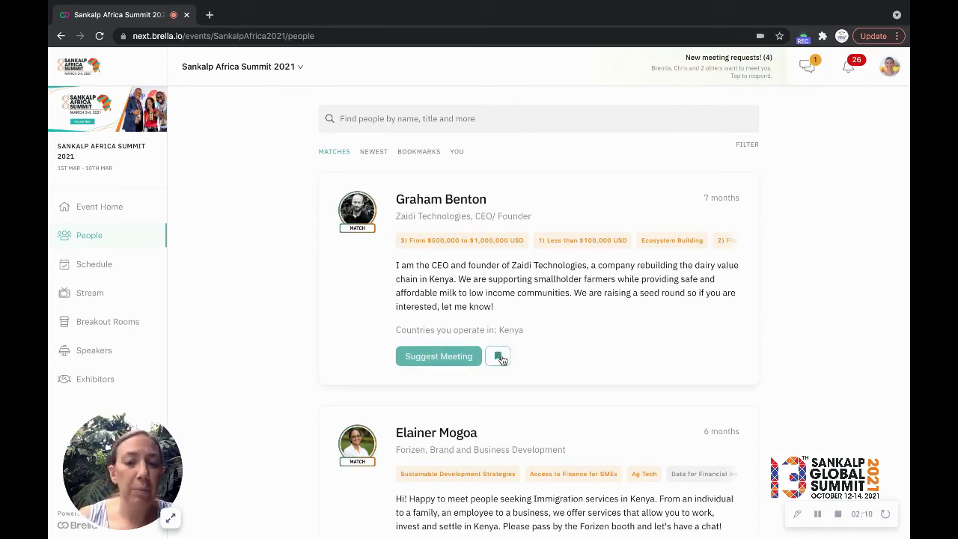
left_click(423, 152)
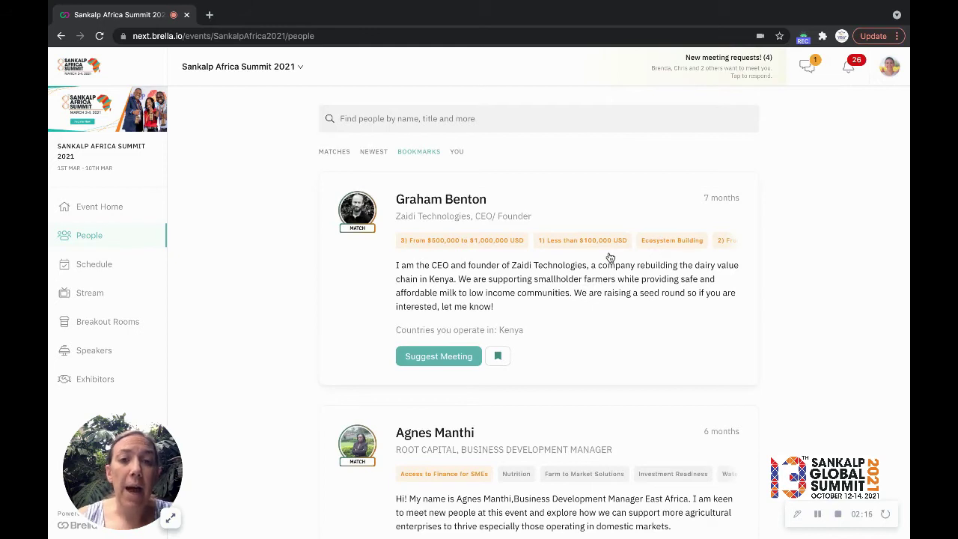
scroll(610, 257, "down", 2)
scroll(610, 257, "up", 1)
scroll(610, 257, "down", 3)
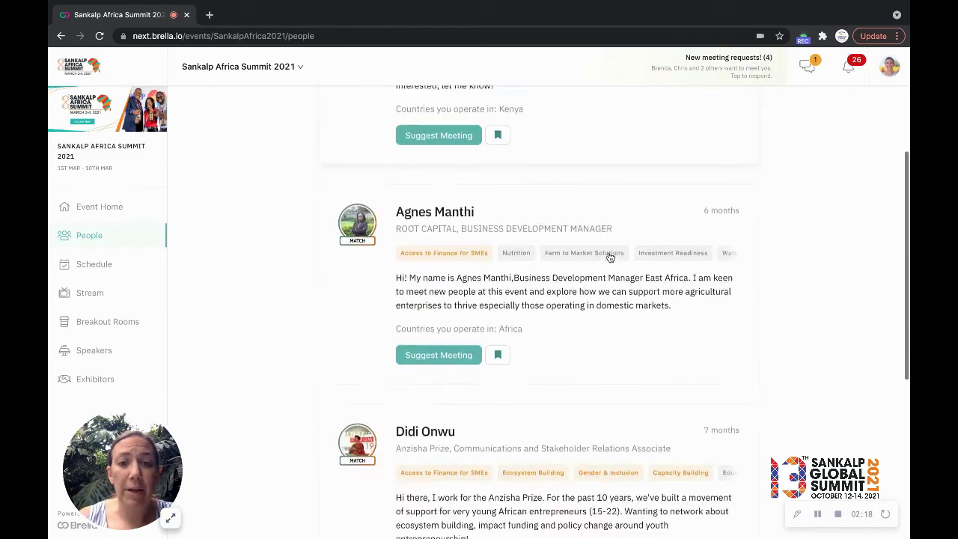
scroll(610, 257, "up", 4)
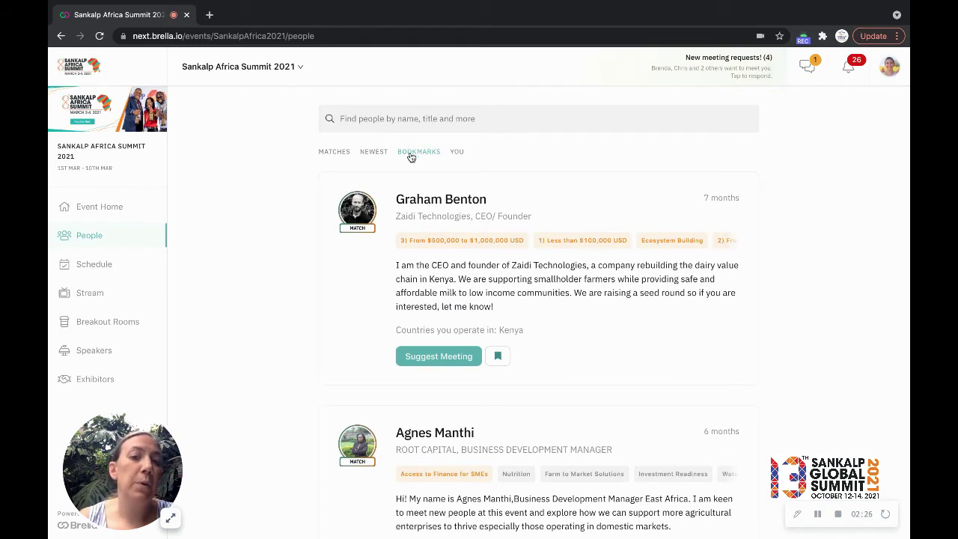
left_click(438, 361)
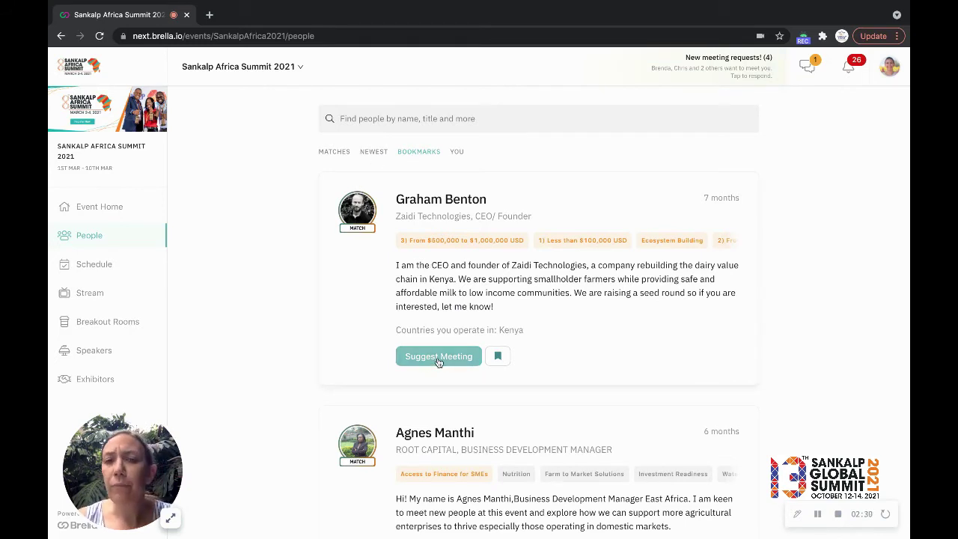
left_click(339, 155)
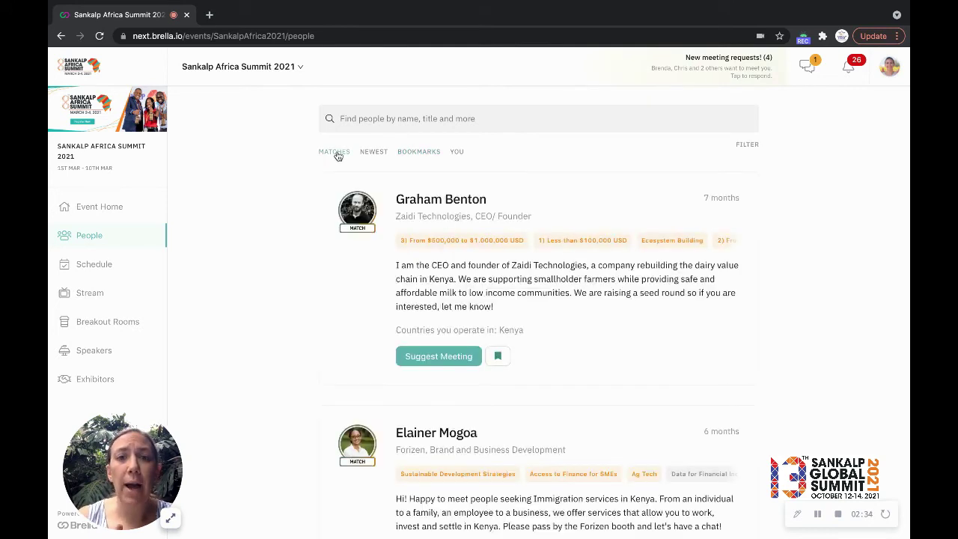
Clear the filters and select Ag Tech, Agro Processing, Increasing Productivity & Yields, Farm to Market Solutions, Reducing Post-Harvest Losses
left_click(746, 146)
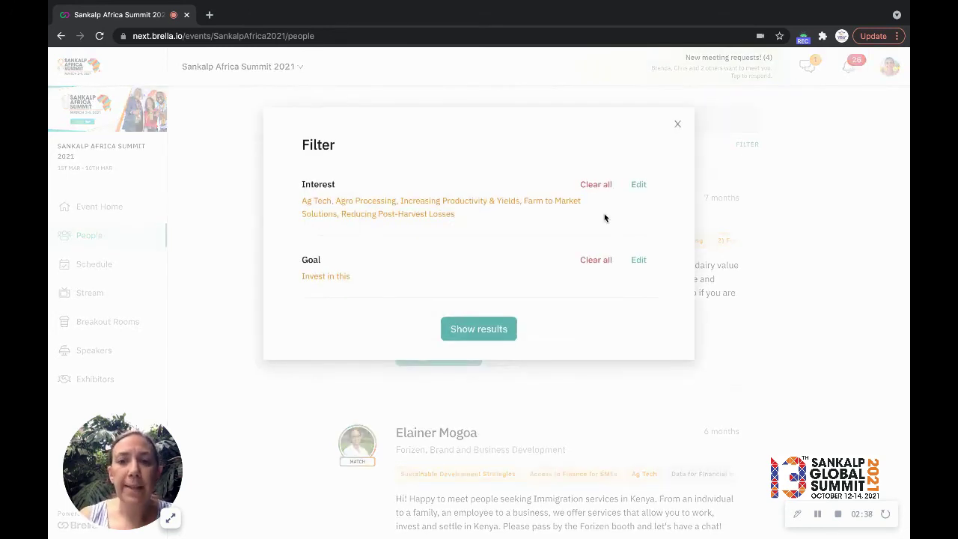
left_click(596, 185)
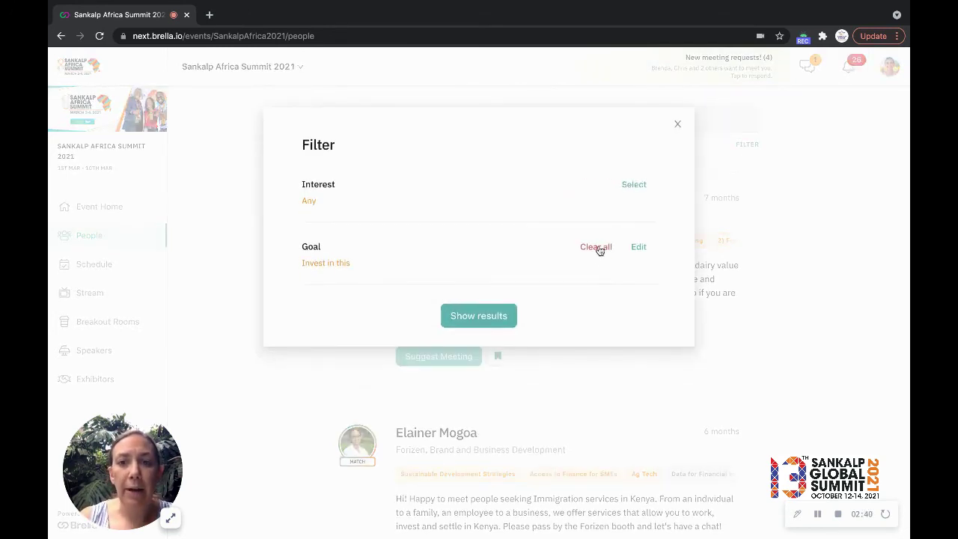
left_click(596, 247)
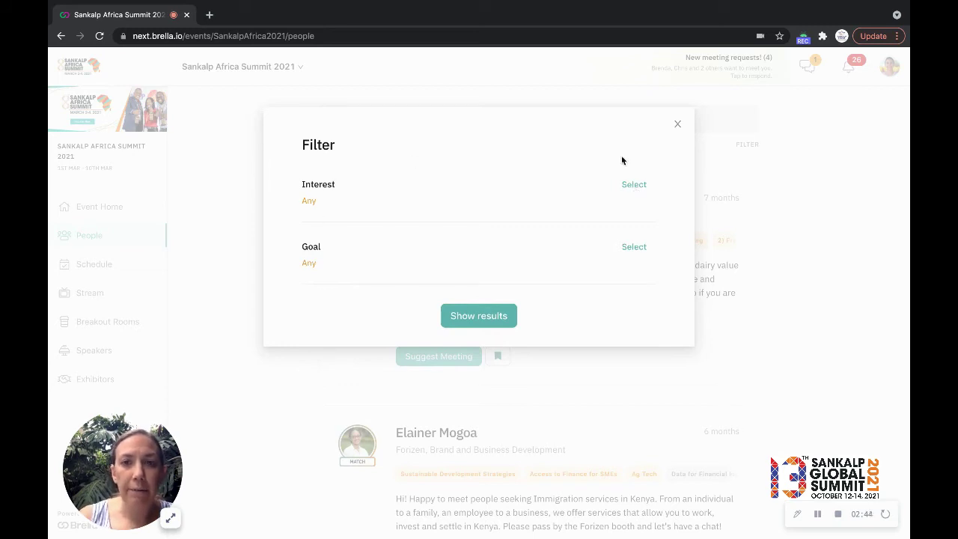
left_click(635, 184)
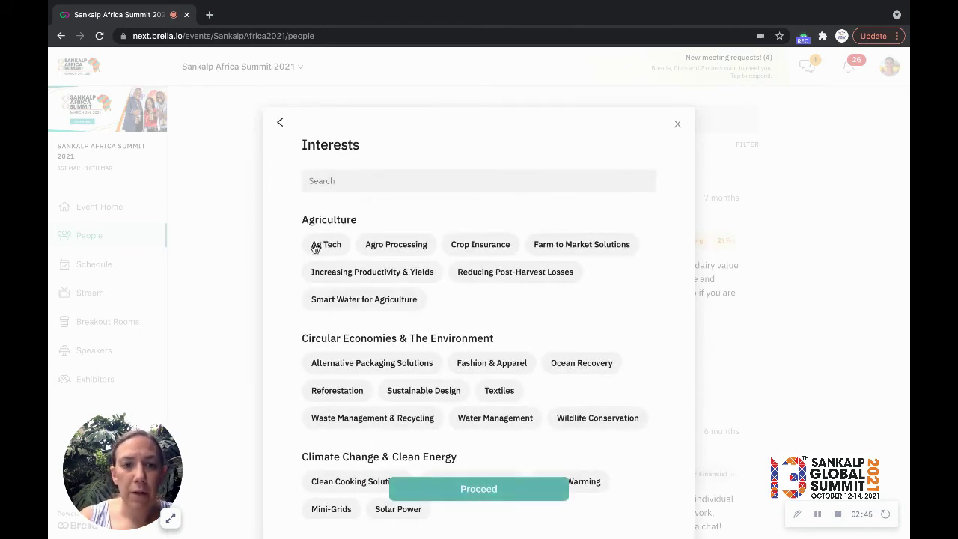
left_click(322, 249)
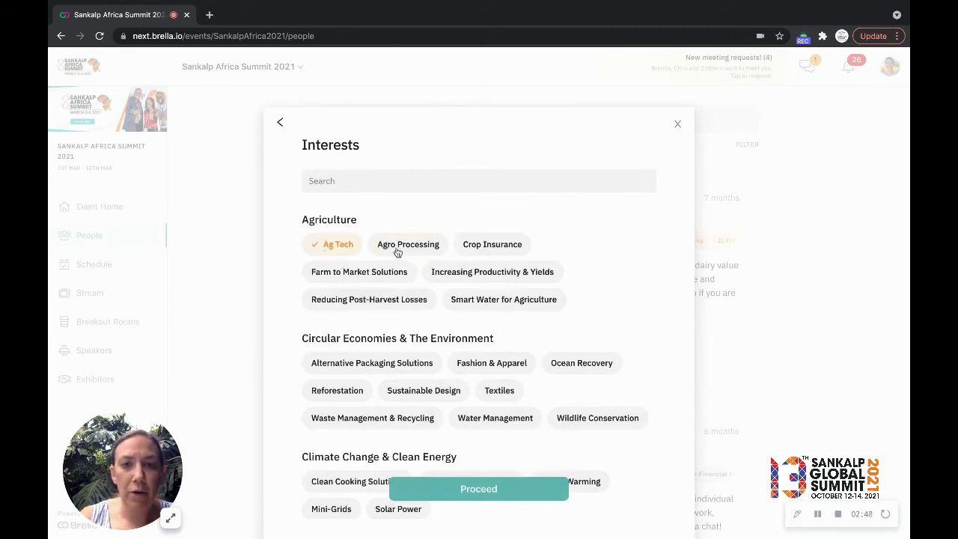
left_click(397, 250)
left_click(454, 274)
left_click(329, 274)
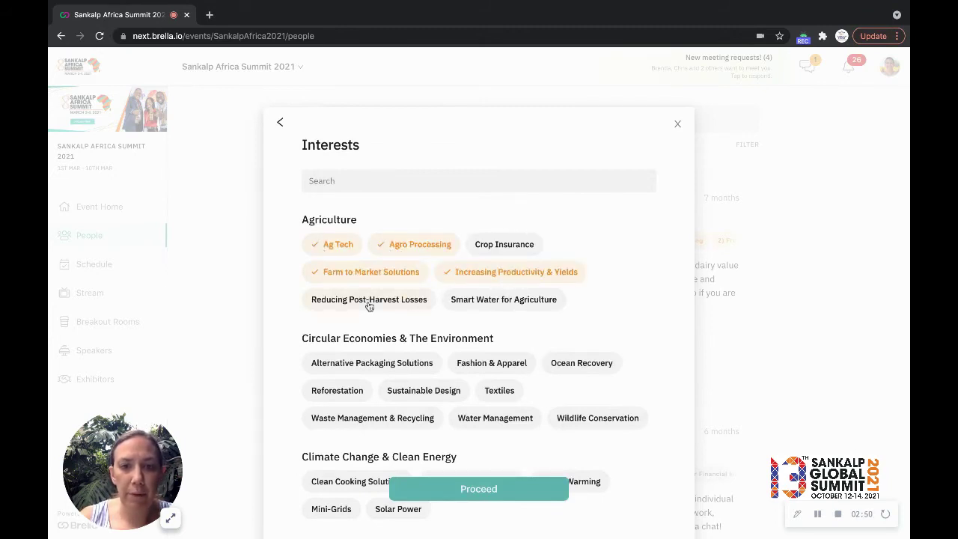
left_click(368, 301)
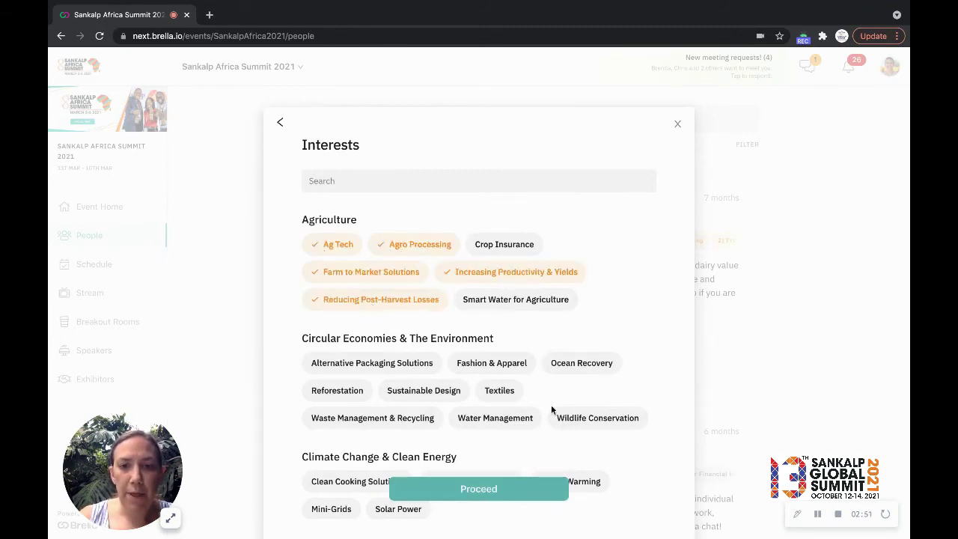
left_click(464, 494)
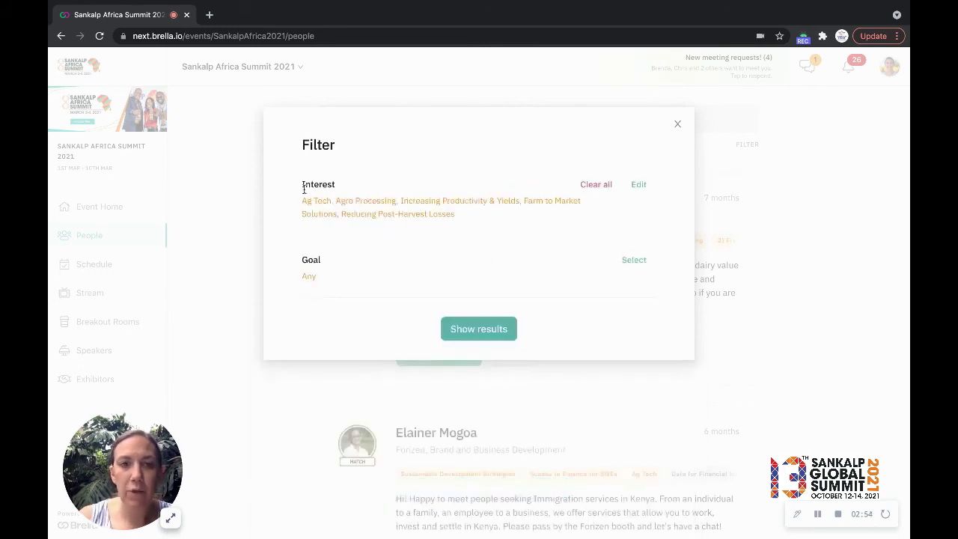
Set the Goal filter to 'Invest in this'
left_click(643, 260)
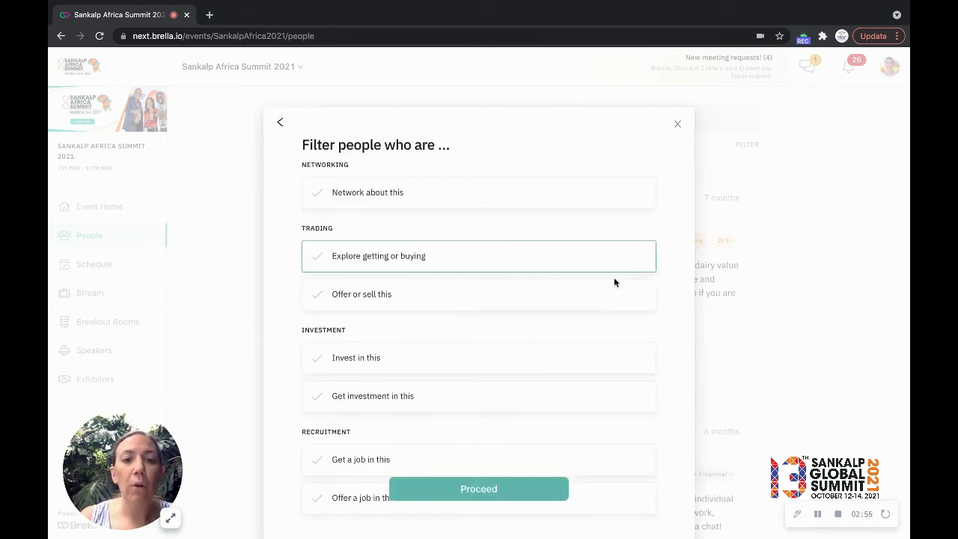
scroll(519, 335, "down", 1)
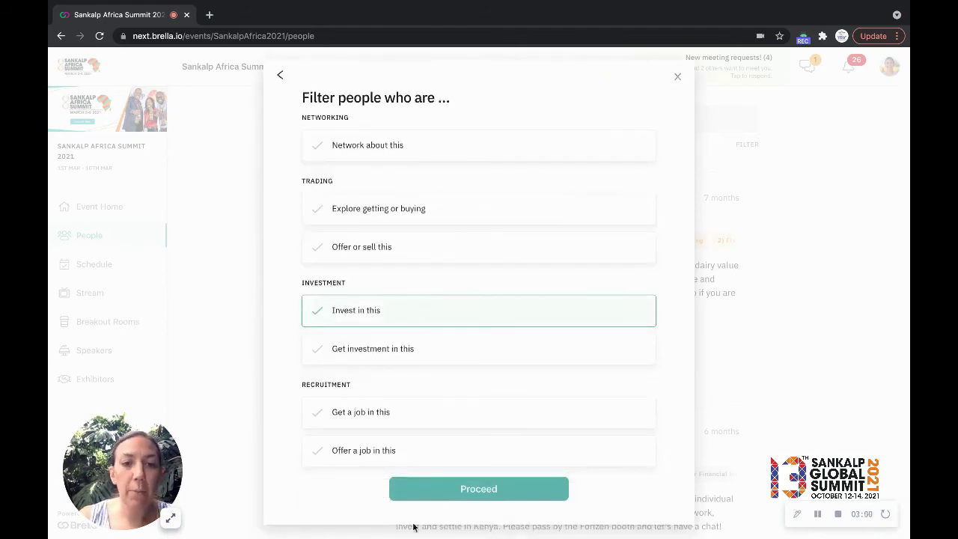
left_click(442, 492)
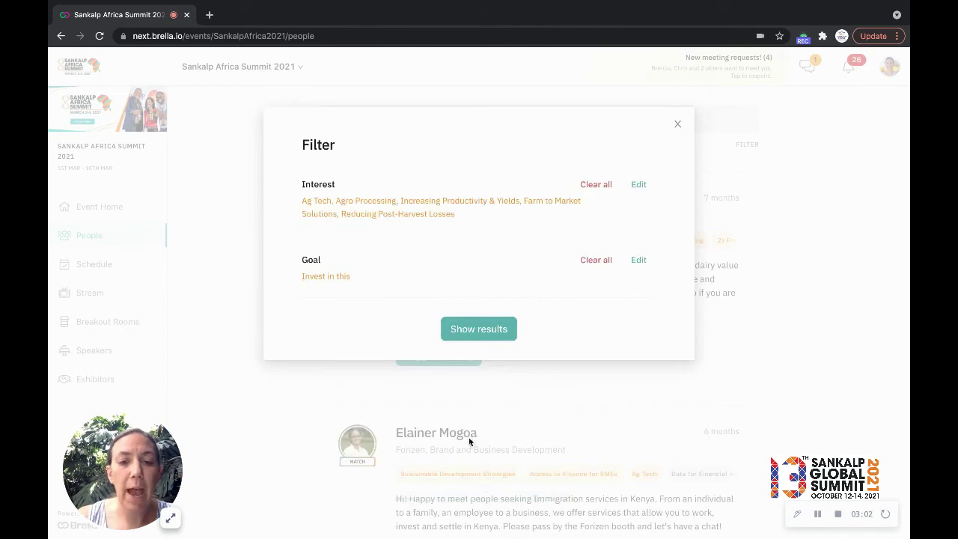
Show the 71 matching investors and scroll through the first investor's profile
left_click(485, 333)
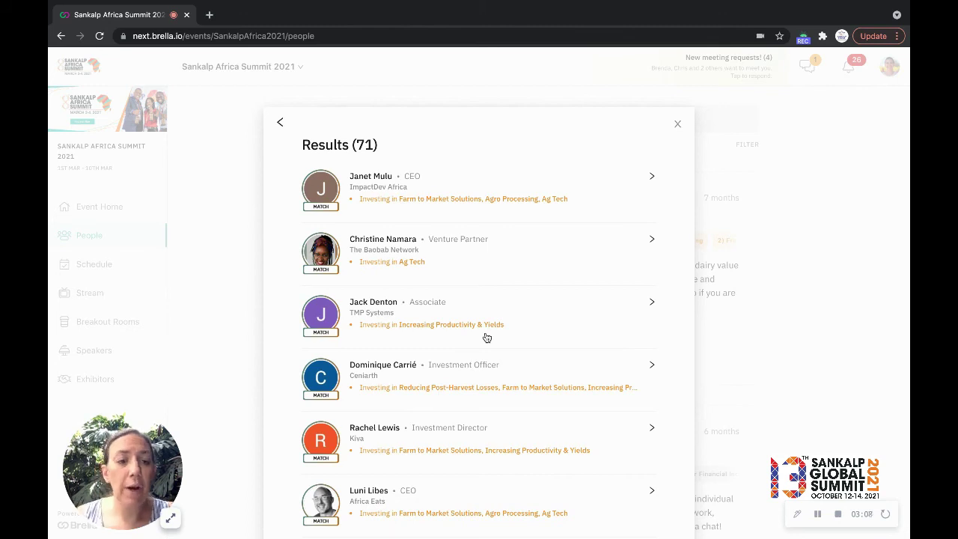
left_click(369, 177)
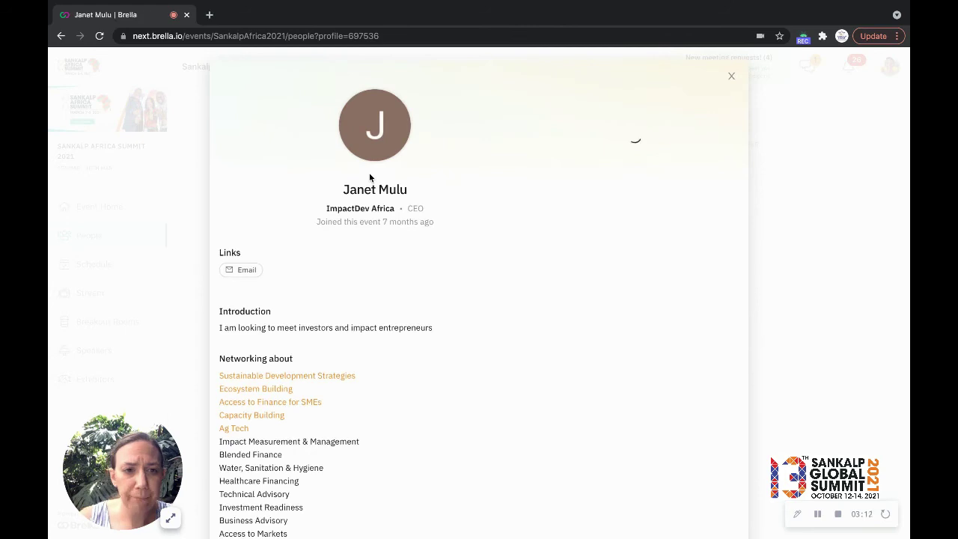
scroll(369, 178, "down", 7)
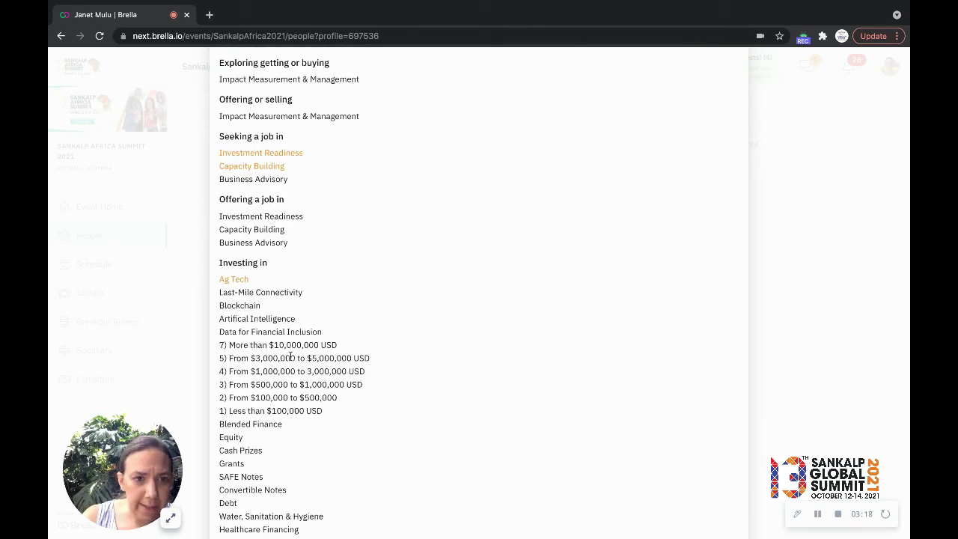
scroll(277, 390, "down", 2)
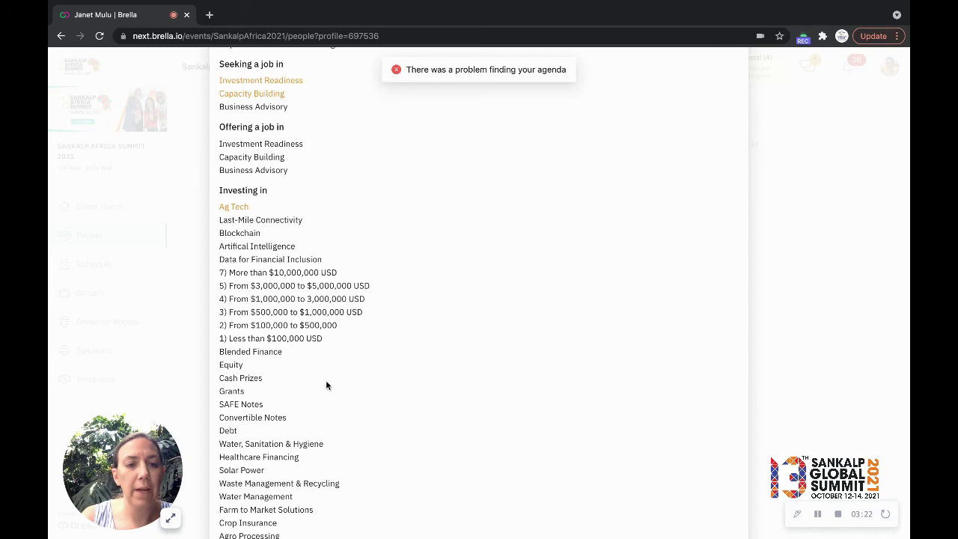
scroll(330, 386, "up", 1)
scroll(333, 387, "up", 3)
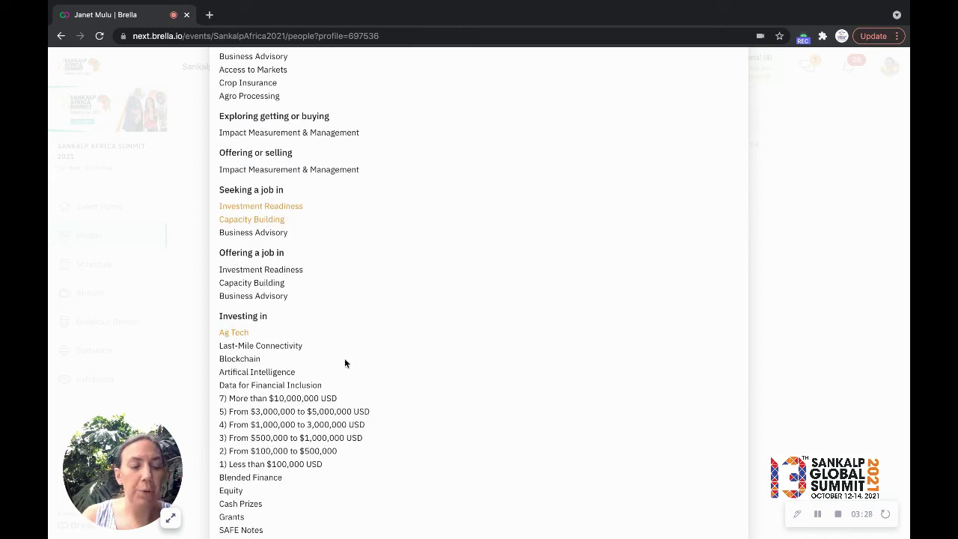
scroll(345, 359, "up", 10)
scroll(346, 360, "up", 2)
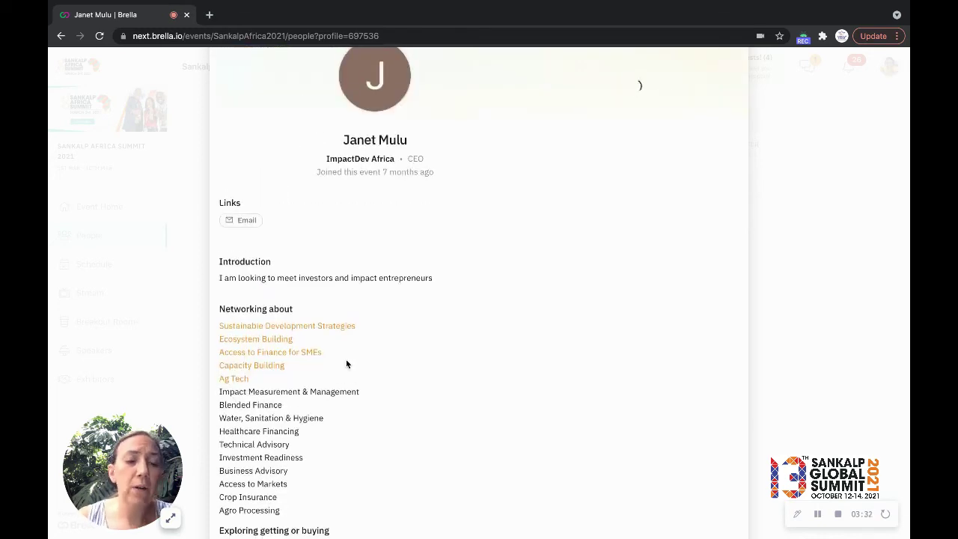
scroll(569, 260, "up", 2)
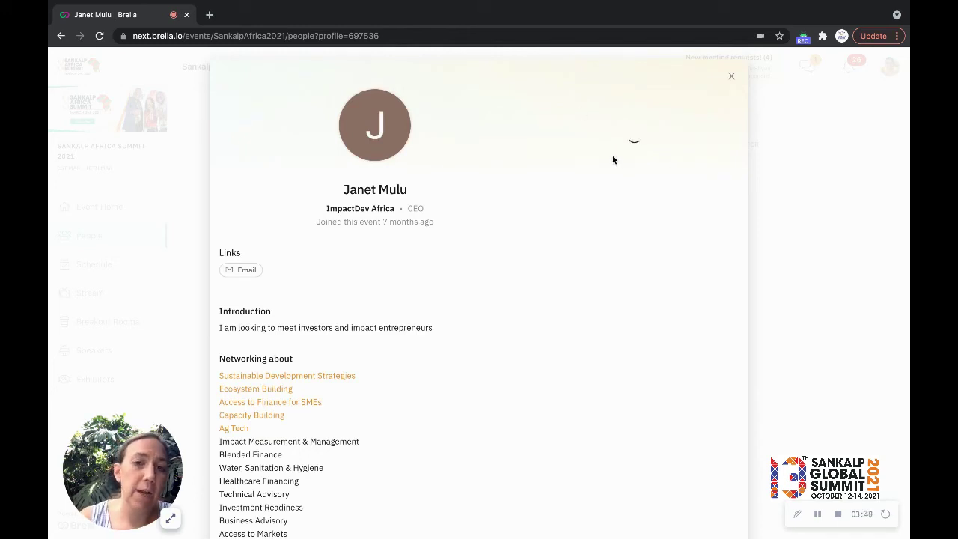
left_click(731, 77)
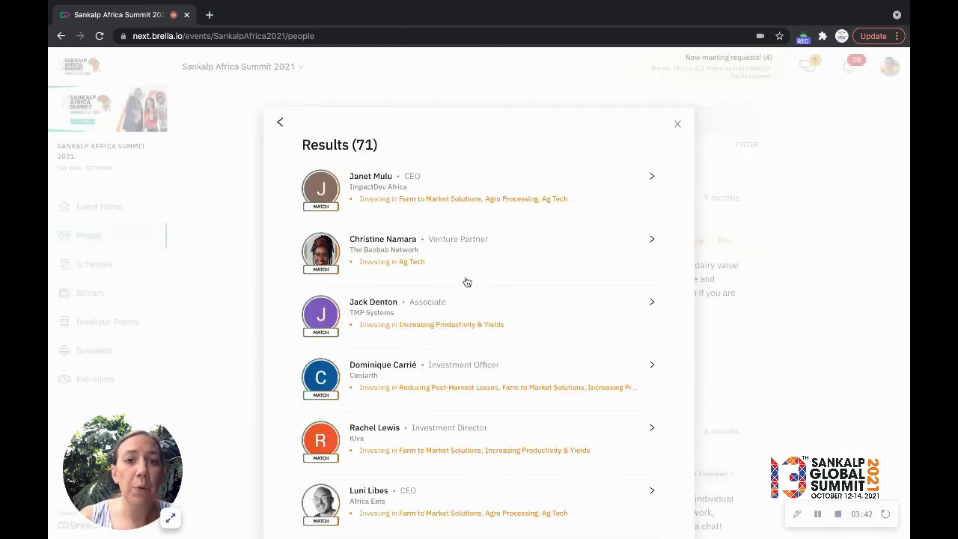
scroll(423, 287, "down", 3)
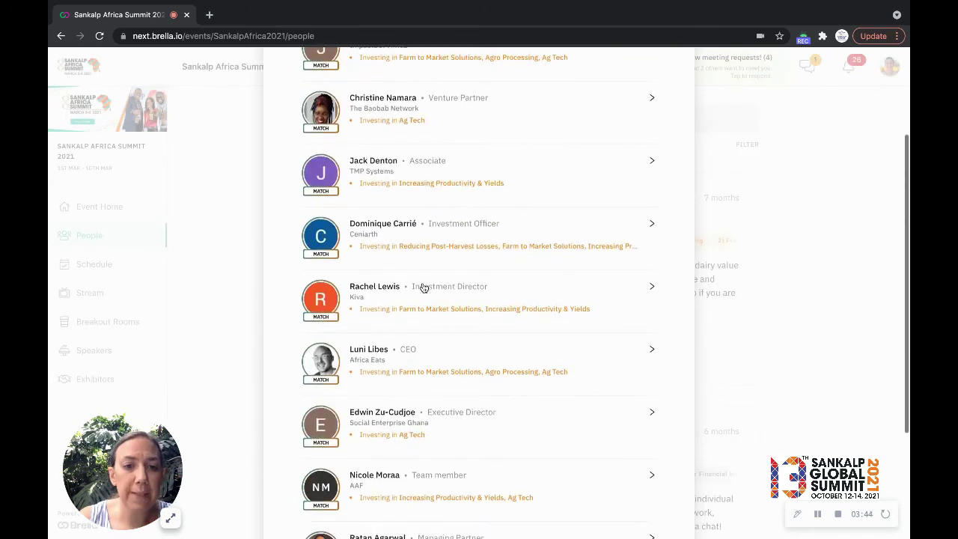
left_click(369, 357)
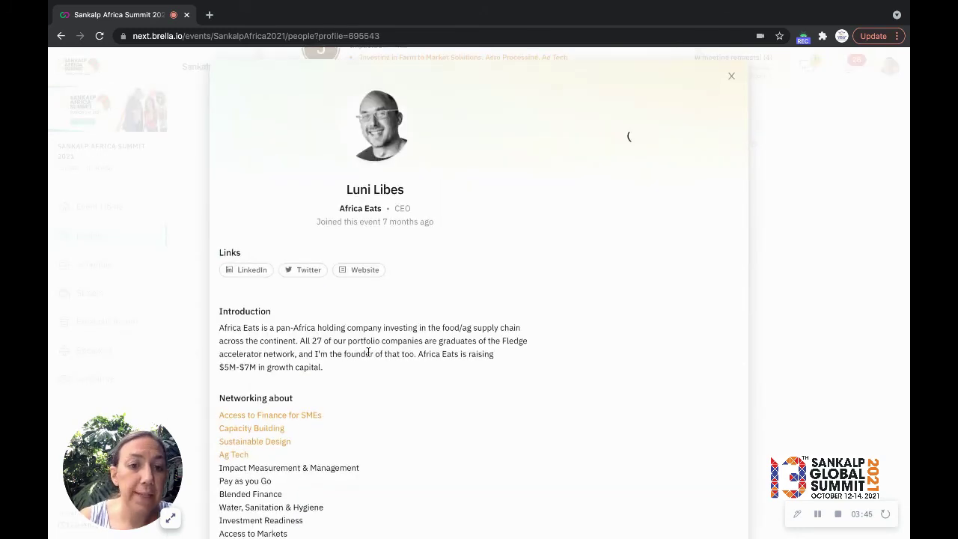
scroll(367, 355, "down", 3)
scroll(368, 355, "down", 5)
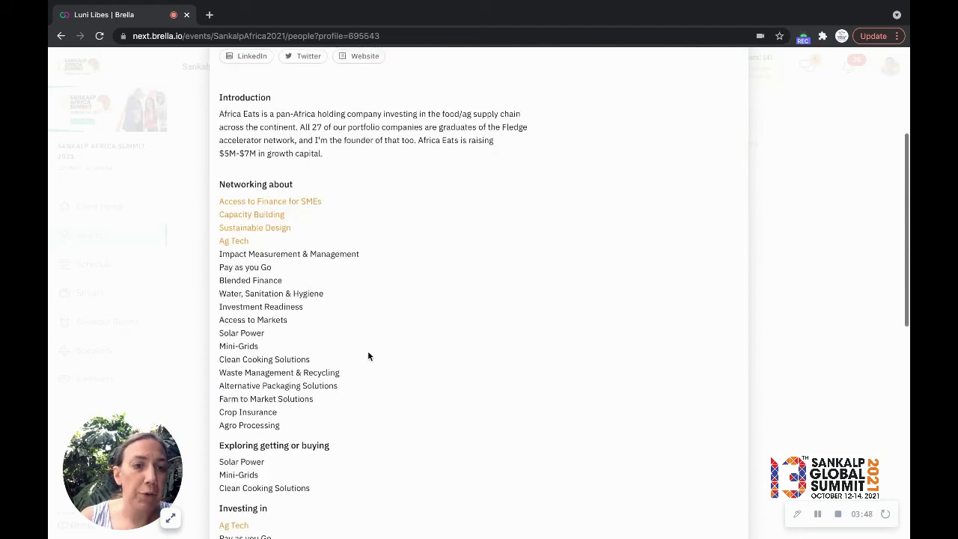
scroll(367, 355, "down", 2)
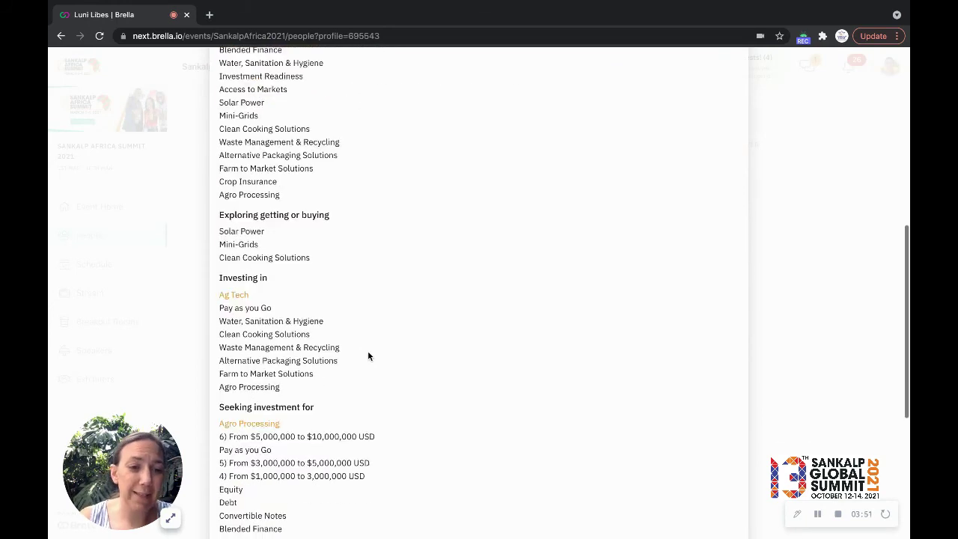
scroll(367, 356, "down", 1)
scroll(367, 356, "up", 3)
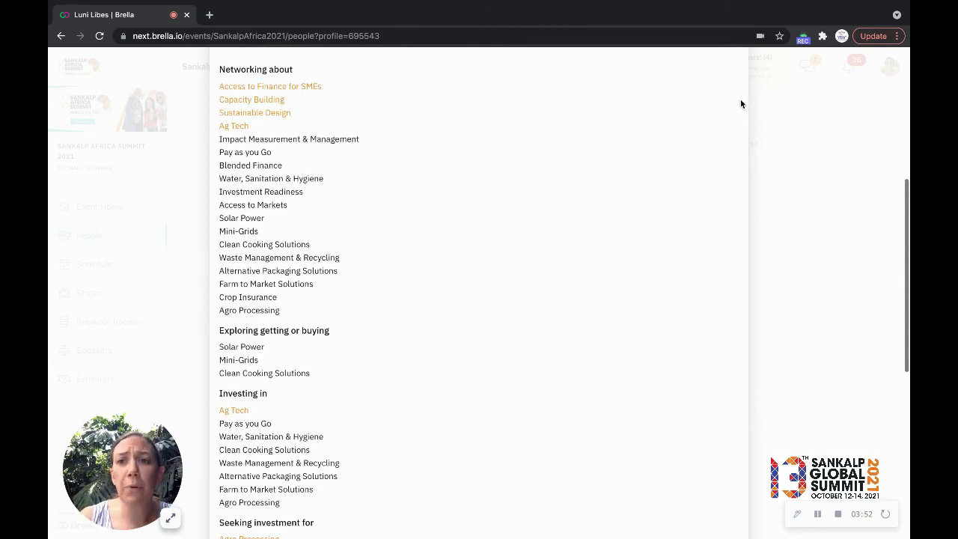
scroll(740, 99, "up", 7)
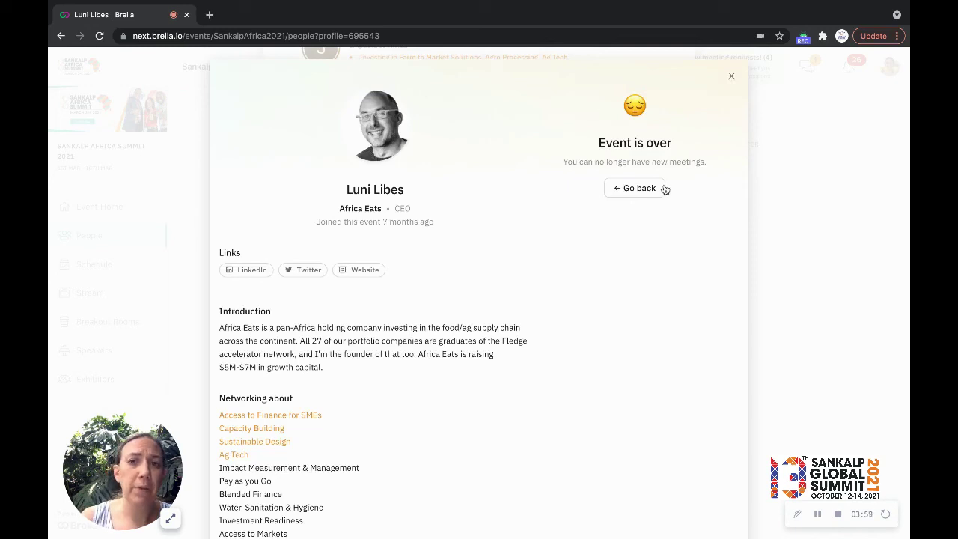
Close the Africa Eats CEO's profile and the 71-result list to return to People Matches
left_click(730, 79)
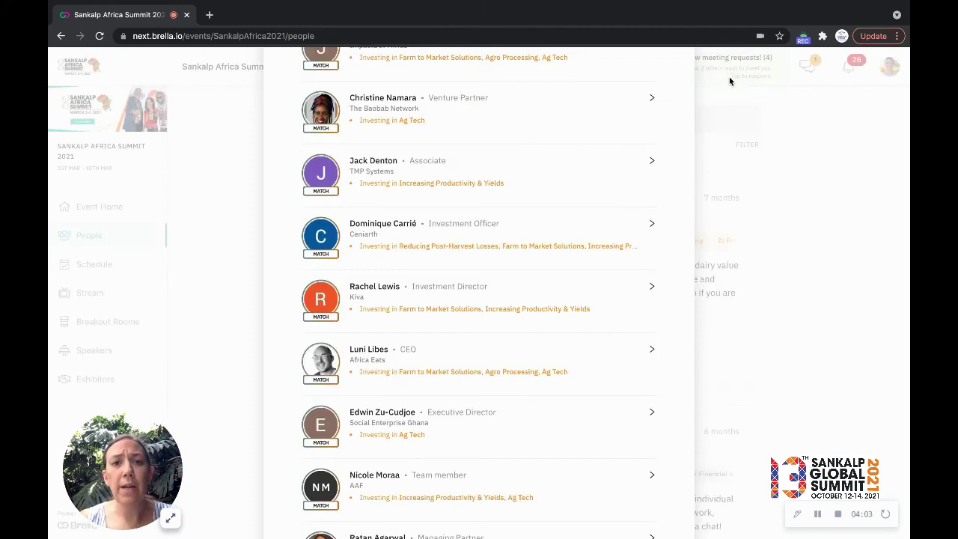
scroll(670, 142, "up", 2)
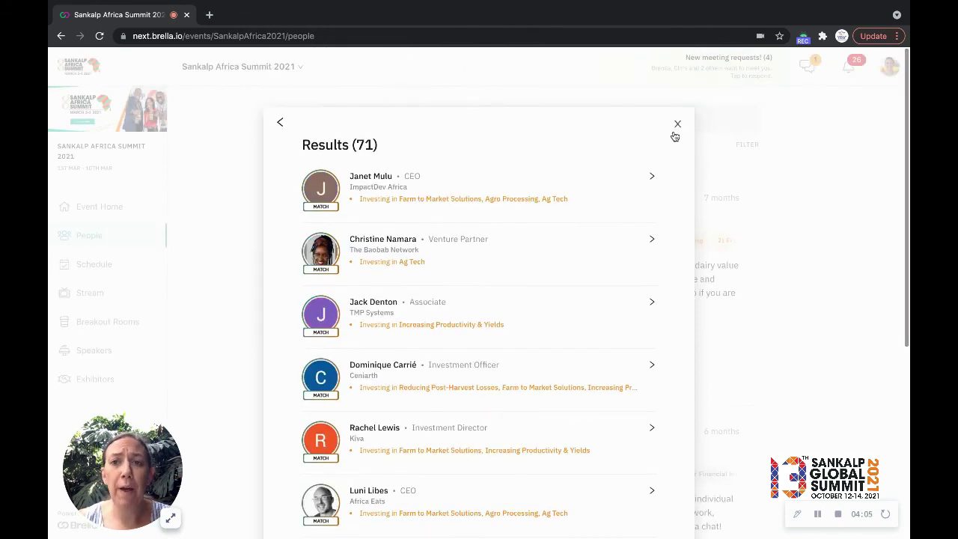
left_click(676, 129)
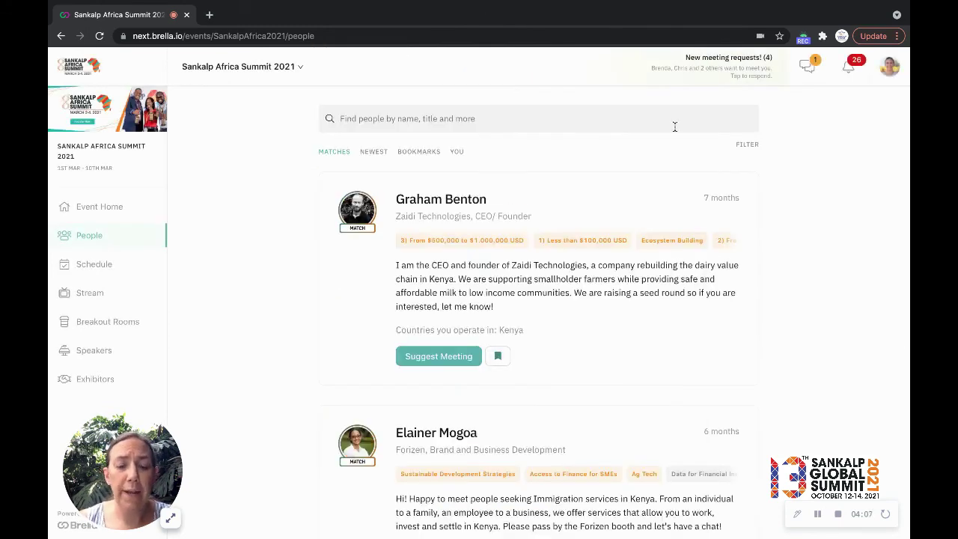